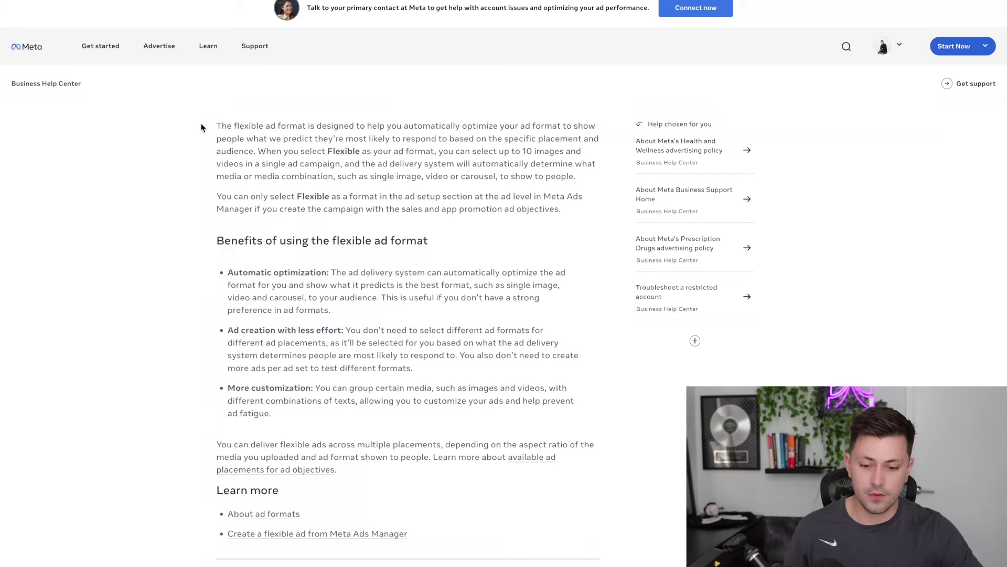
- Read the Meta help article on the flexible ad format, covering how it works, its media limit and its benefits
left_click(470, 412)
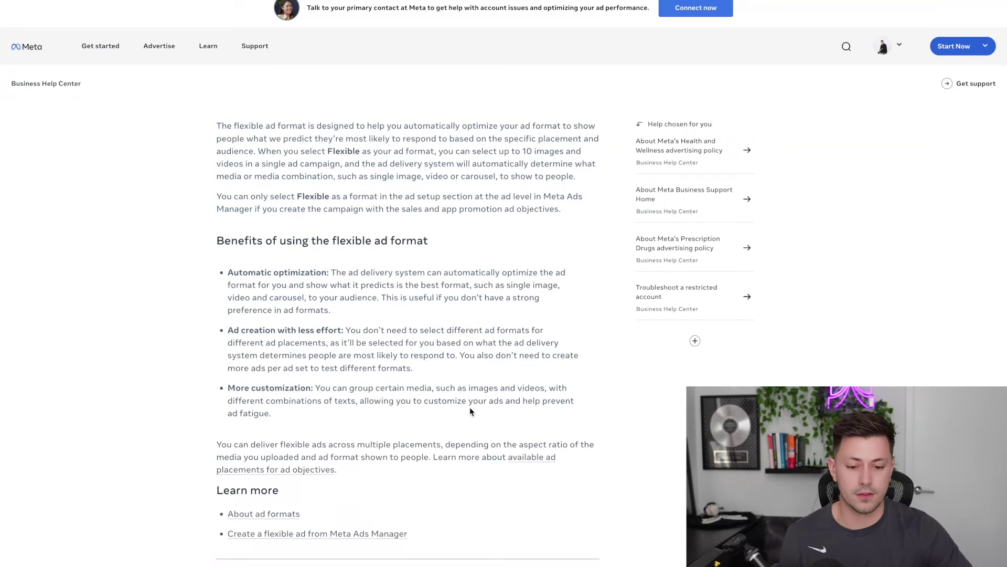
scroll(420, 409, "down", 1)
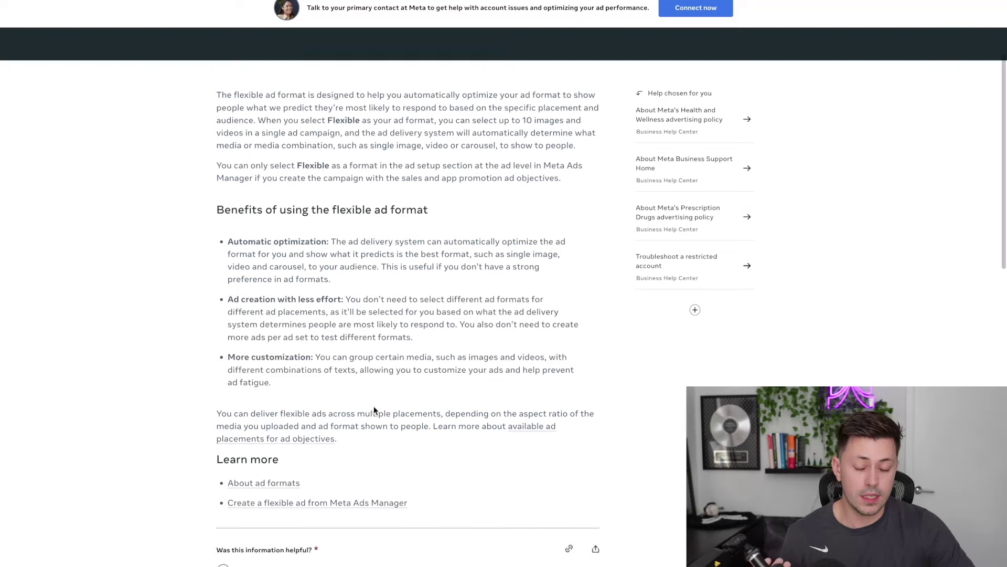
left_click_drag(312, 388, 226, 360)
left_click(253, 360)
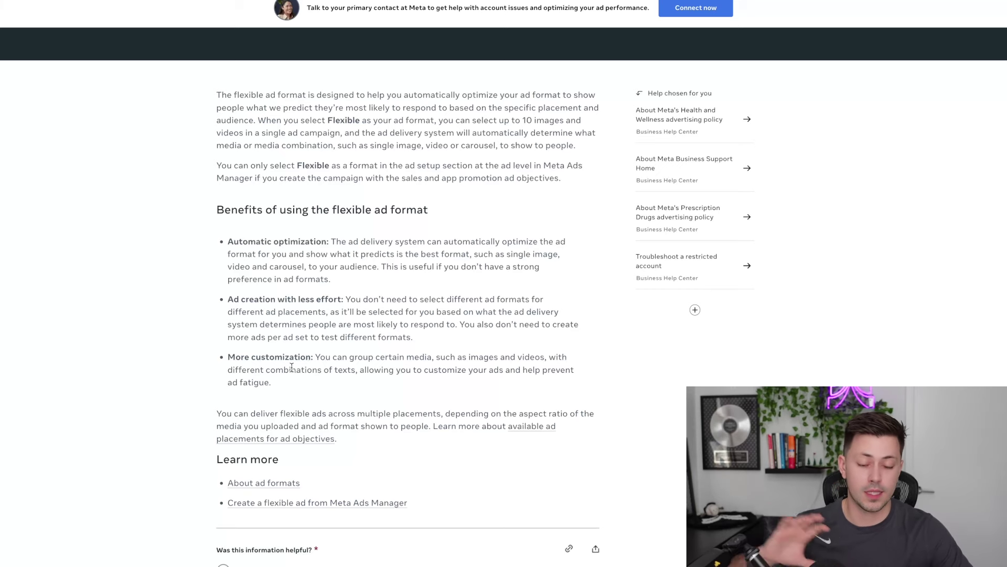
left_click_drag(266, 368, 320, 373)
left_click(316, 375)
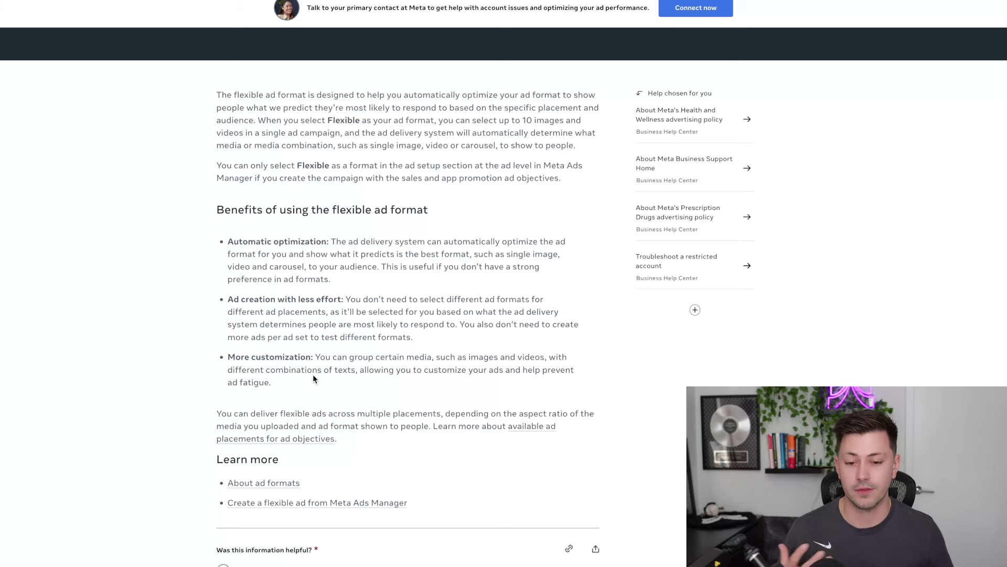
scroll(313, 375, "up", 1)
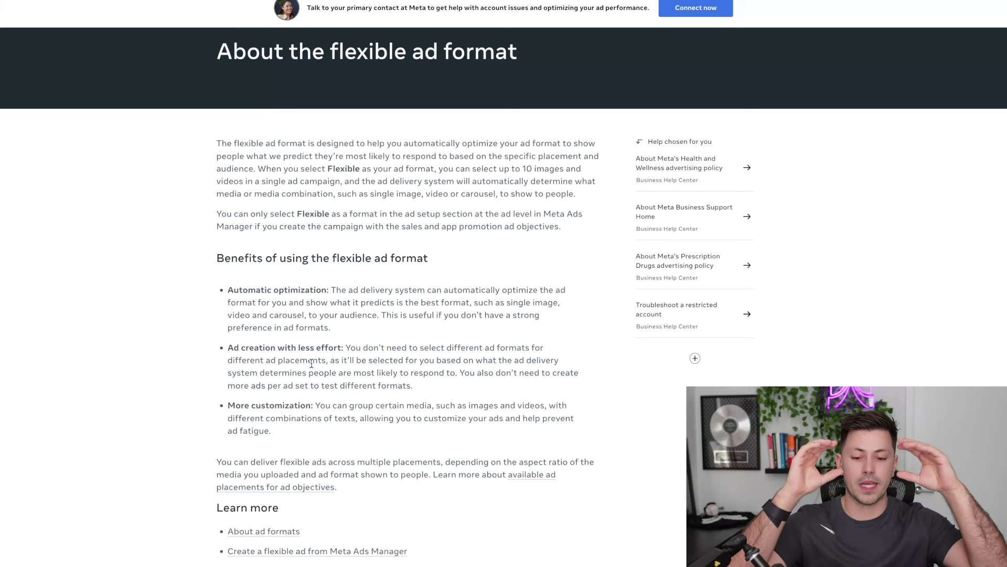
left_click_drag(389, 172, 437, 170)
left_click(437, 170)
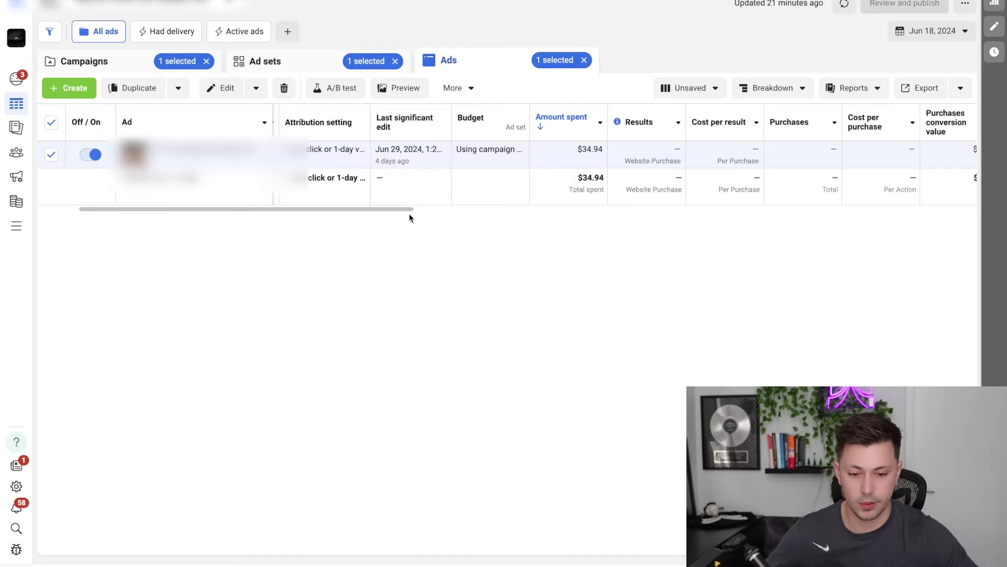
- Examine the creative source and format options in the DCT #2 Baby/Dad Static ad's setup
scroll(525, 306, "down", 5)
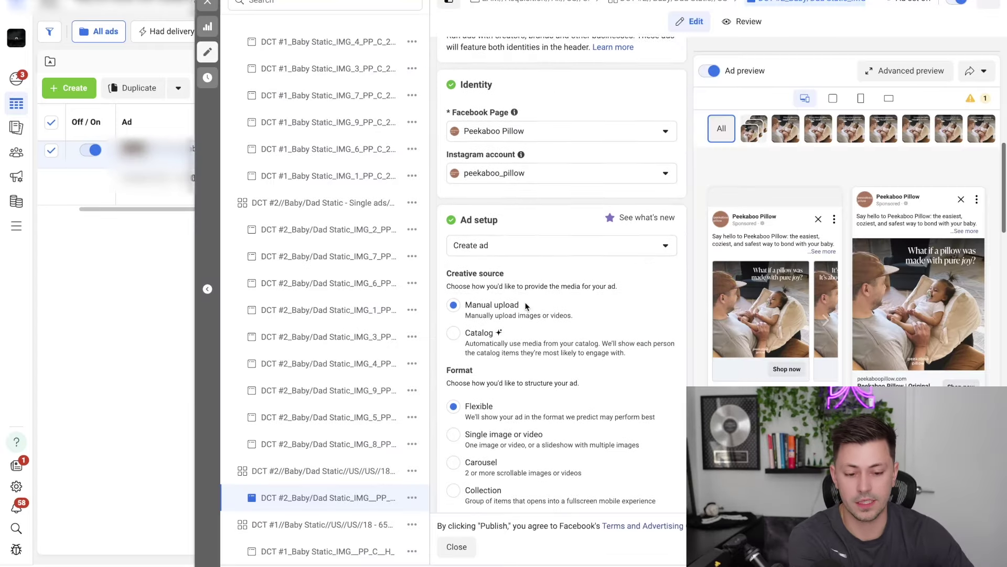
scroll(526, 306, "down", 3)
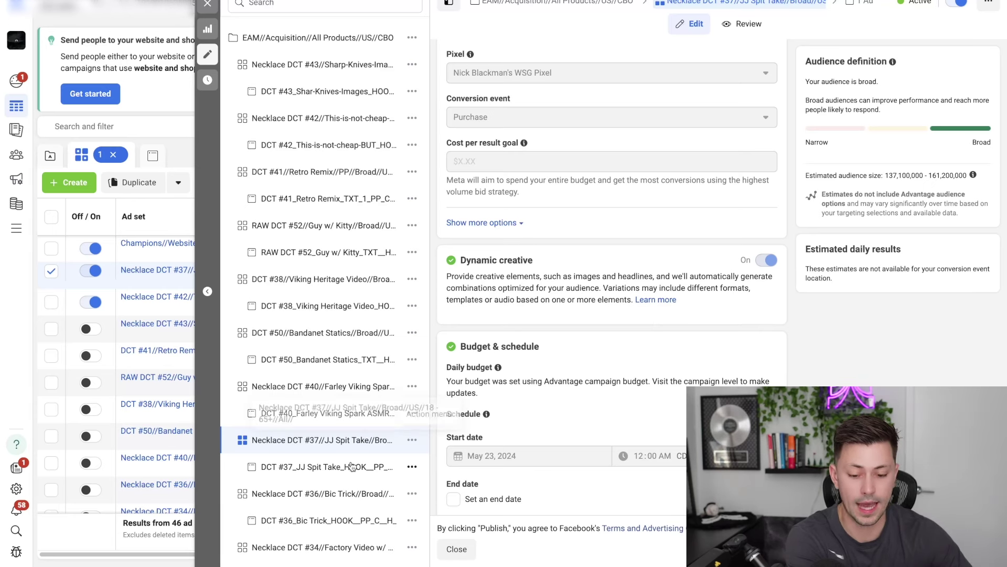
- Open the DCT #37 JJ Spit Take ad and examine its media, primary text and format options
left_click(314, 470)
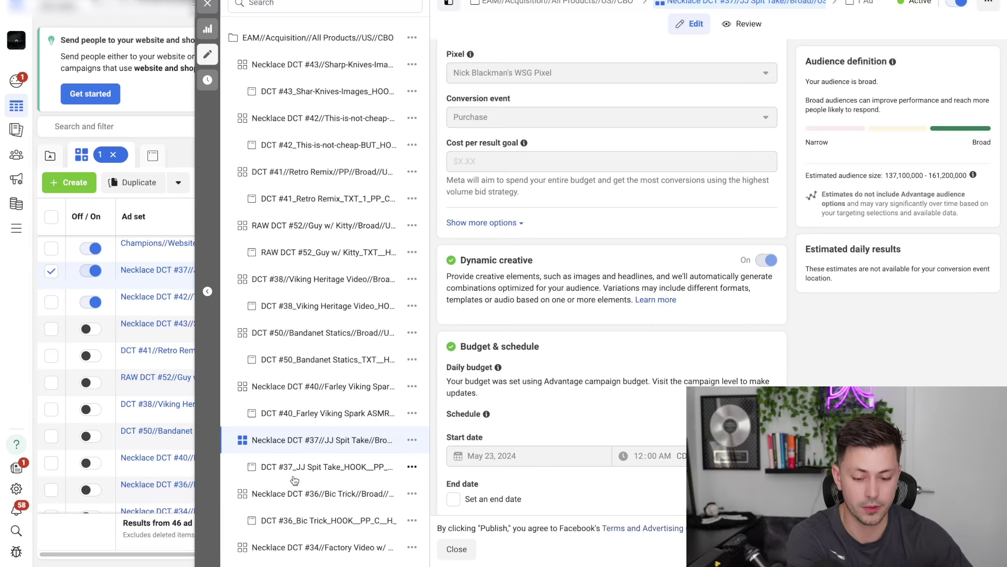
scroll(589, 376, "down", 5)
scroll(590, 374, "down", 15)
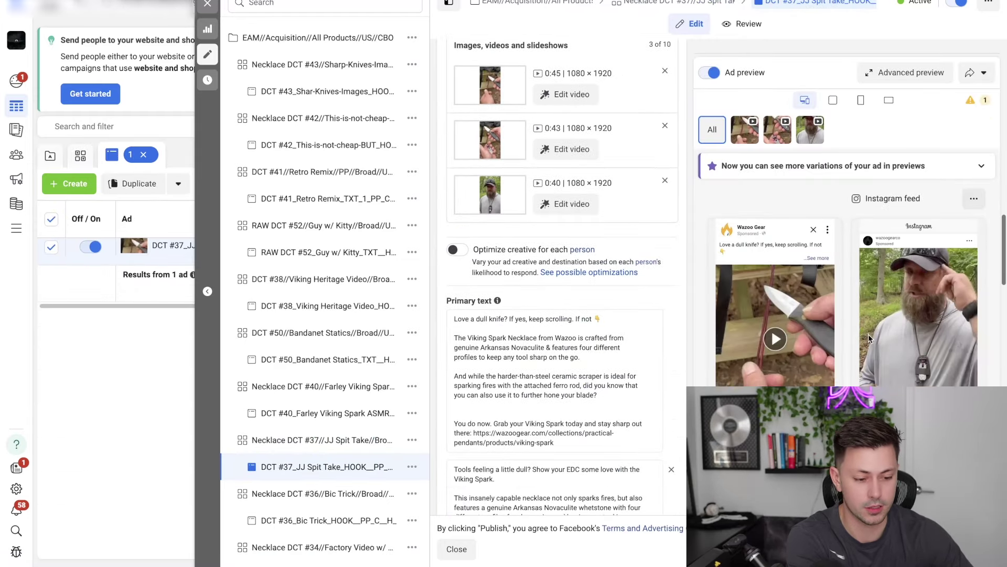
scroll(503, 271, "up", 8)
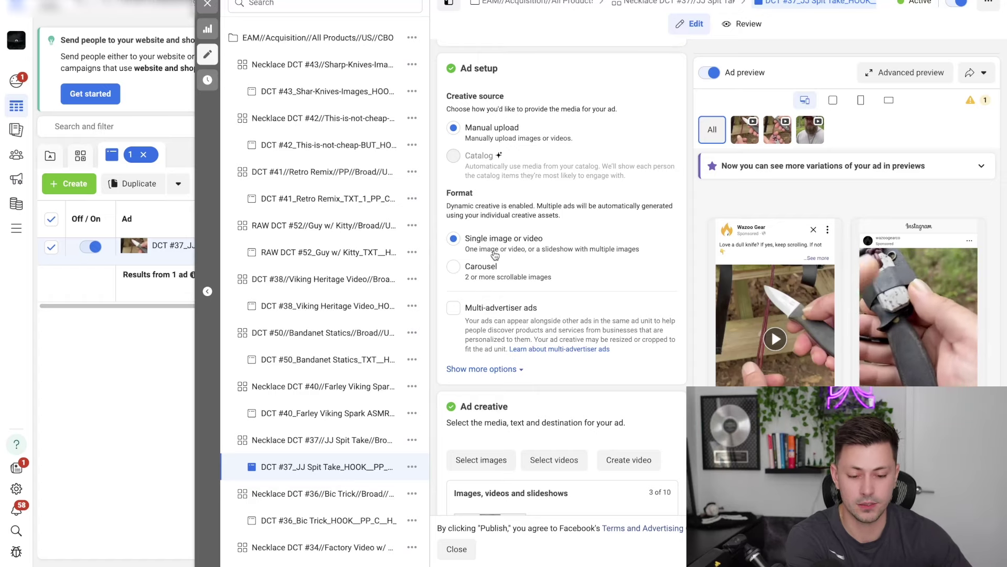
- Open the Necklace DCT #37 JJ Spit Take ad set and examine its dynamic creative setting
left_click(299, 440)
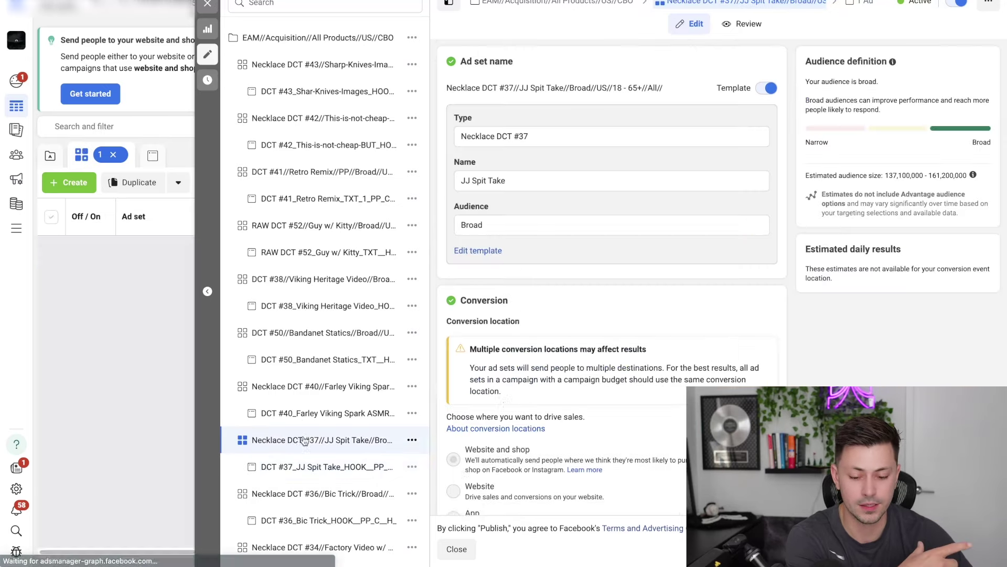
scroll(629, 402, "down", 10)
scroll(631, 405, "down", 2)
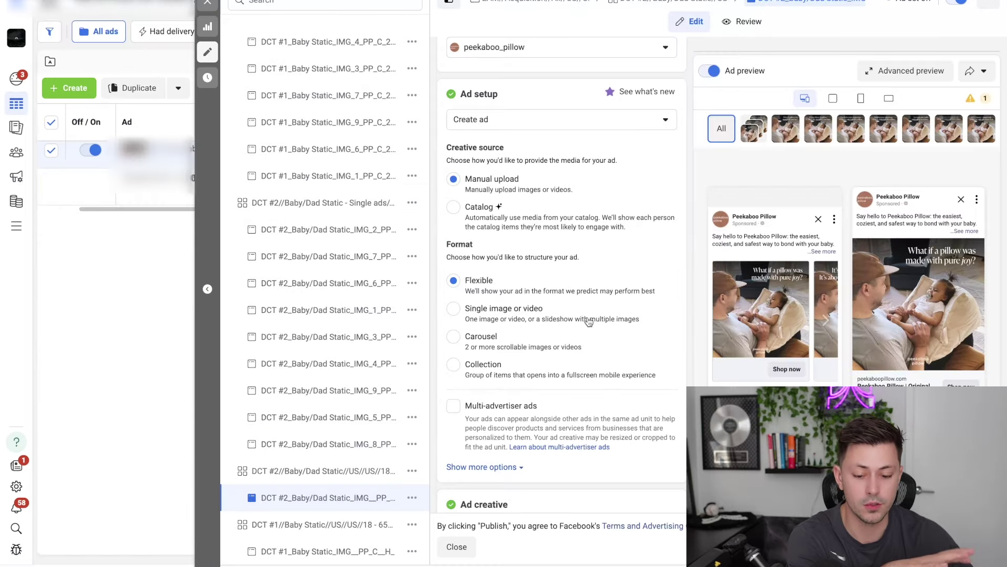
- Check the dynamic creative section of the DCT #2 Baby/Dad Static ad set, and return to its ad's creative section
left_click(315, 471)
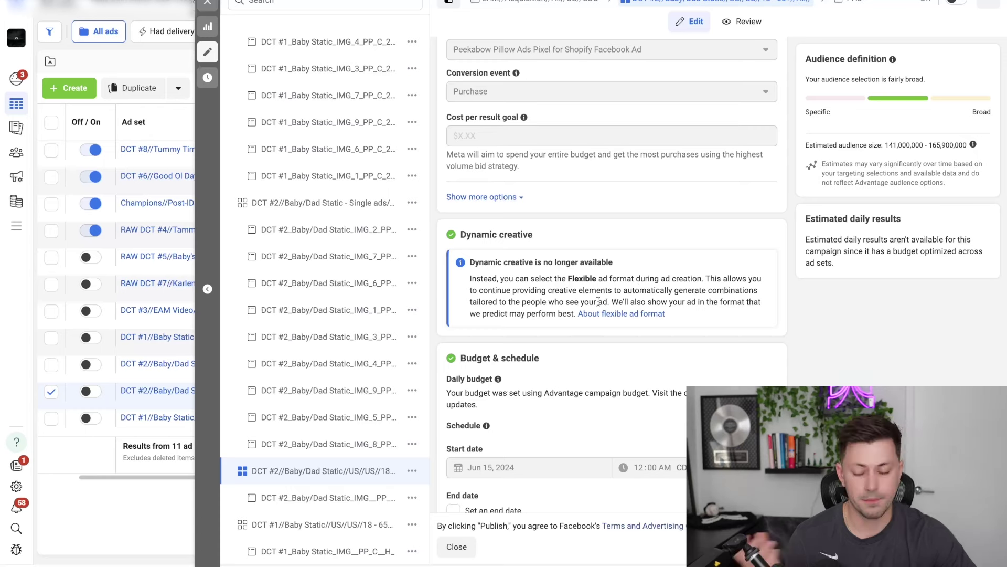
left_click(325, 498)
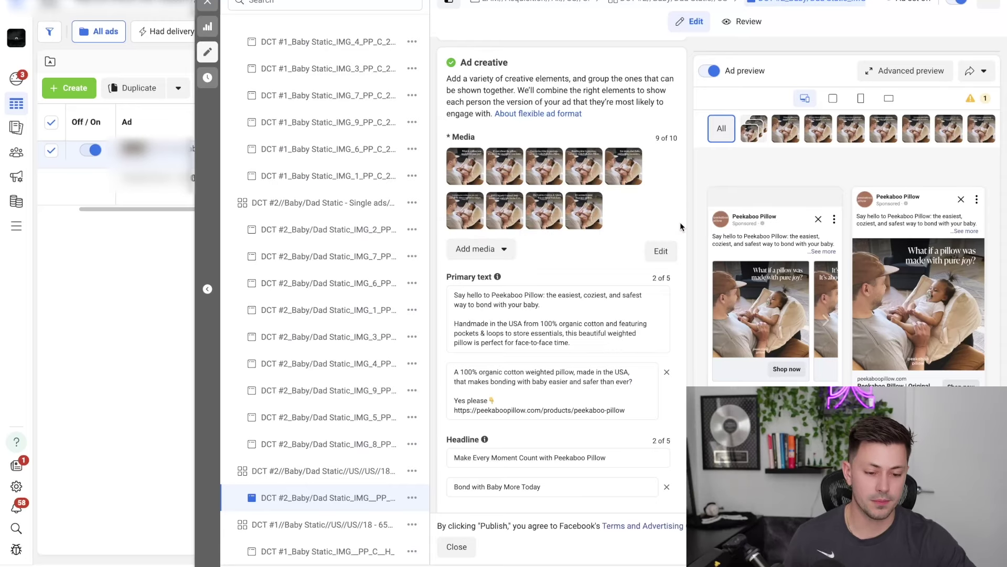
mouse_move(475, 231)
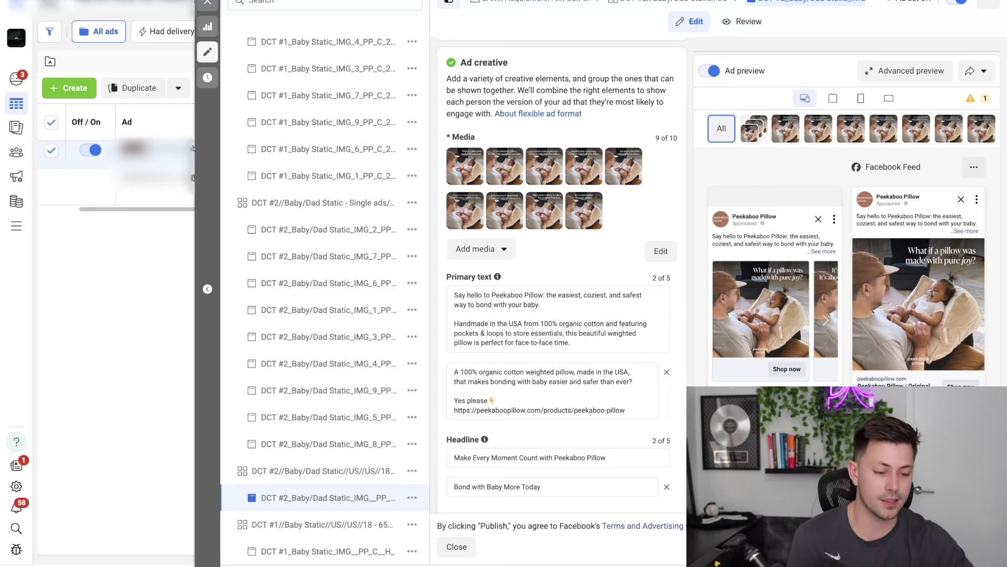
- Browse forward and back through the carousel cards in the Baby/Dad Static ad's Facebook Feed preview
left_click(828, 322)
left_click(830, 321)
left_click(830, 321)
left_click(829, 321)
left_click(830, 321)
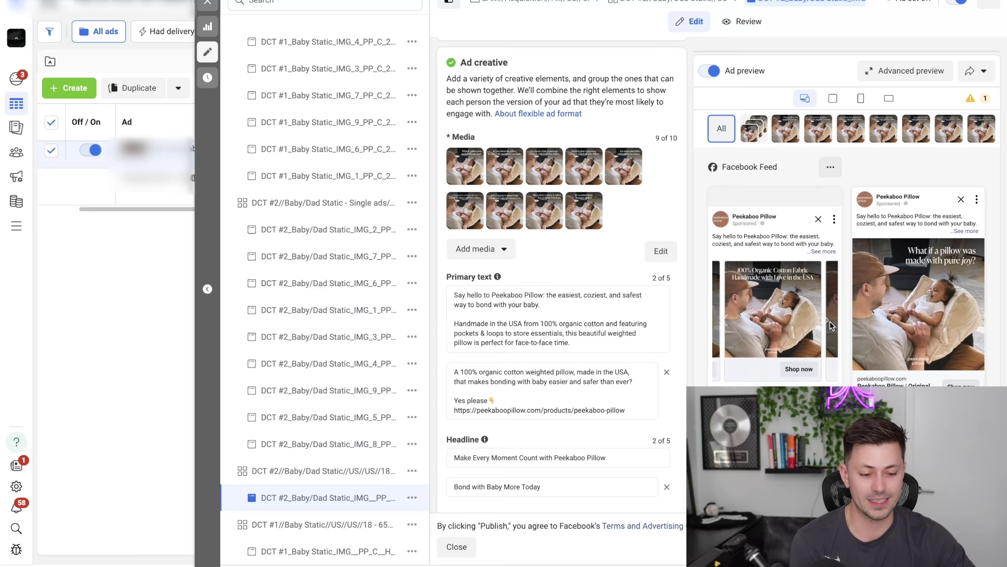
left_click(717, 308)
left_click(717, 308)
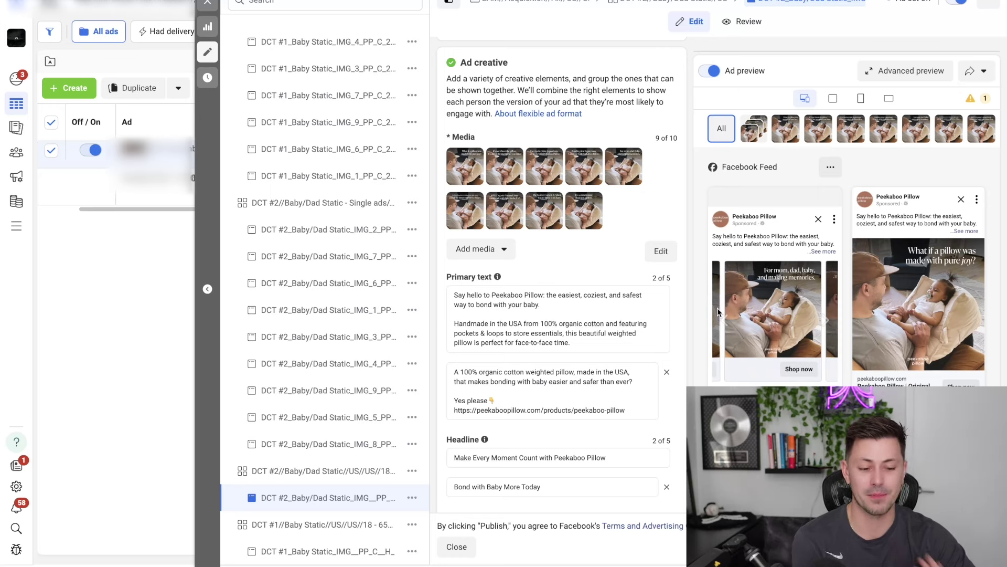
left_click(717, 308)
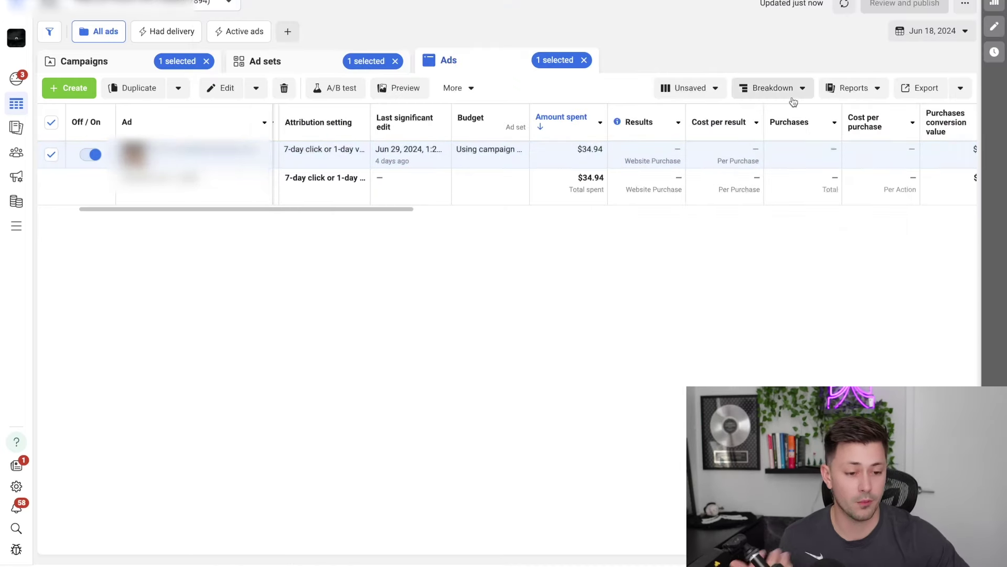
- Break down the selected ad's results by image, video and slideshow
left_click(791, 90)
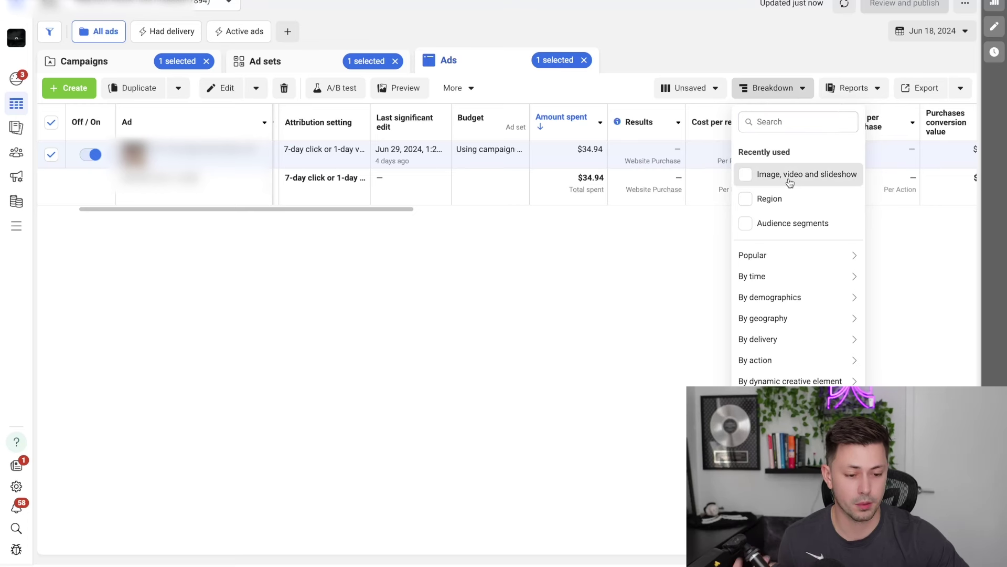
left_click(790, 181)
left_click(627, 263)
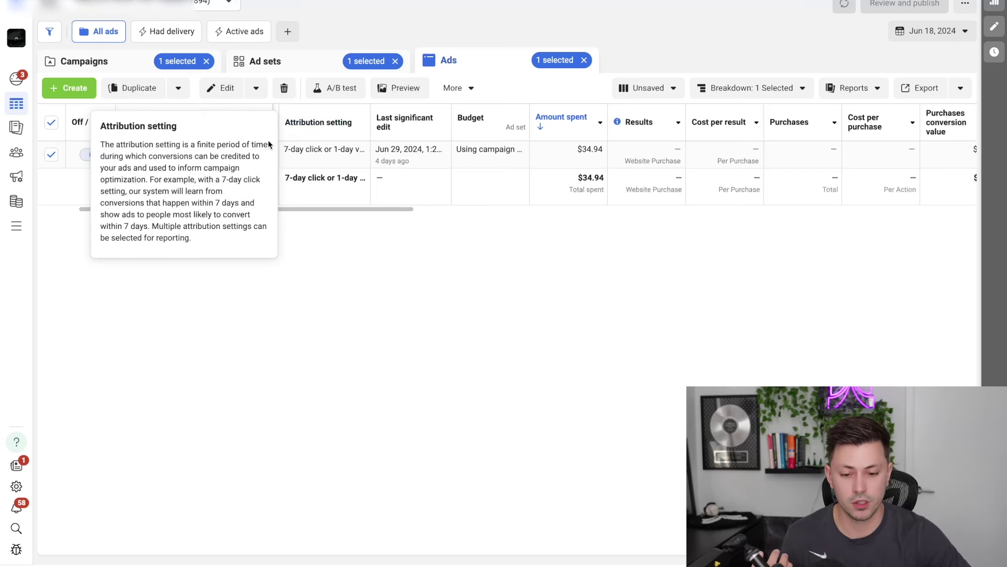
- Open the selected ad's Facebook Post with Comments from its preview, and examine the post's creative, text and engagement
left_click(394, 93)
left_click(647, 48)
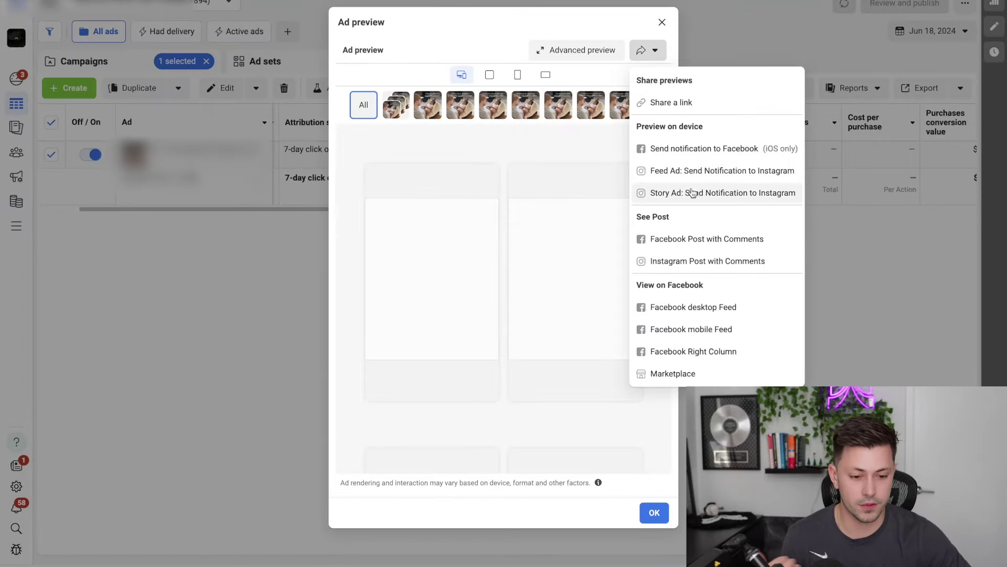
left_click(692, 237)
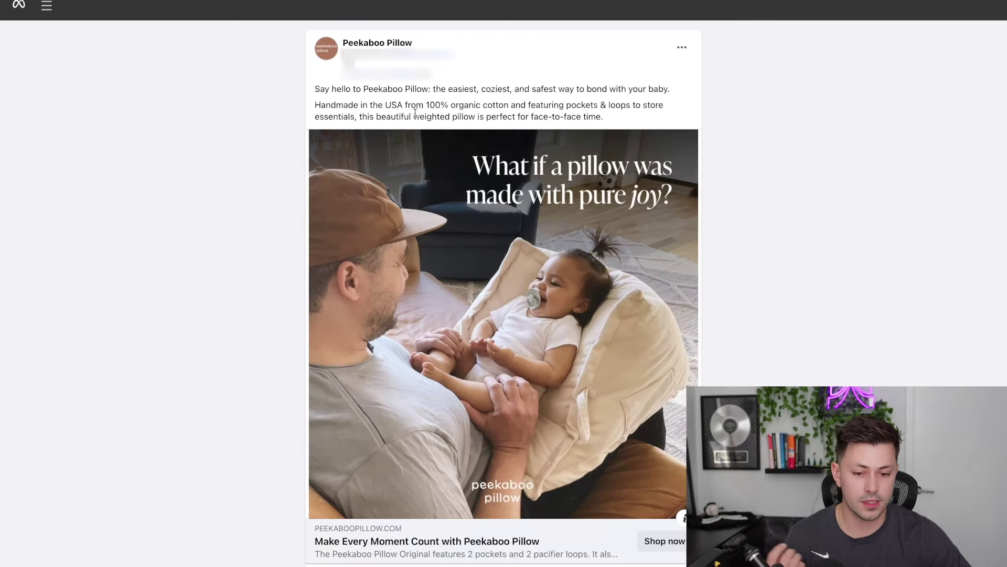
scroll(550, 298, "down", 1)
scroll(551, 296, "up", 2)
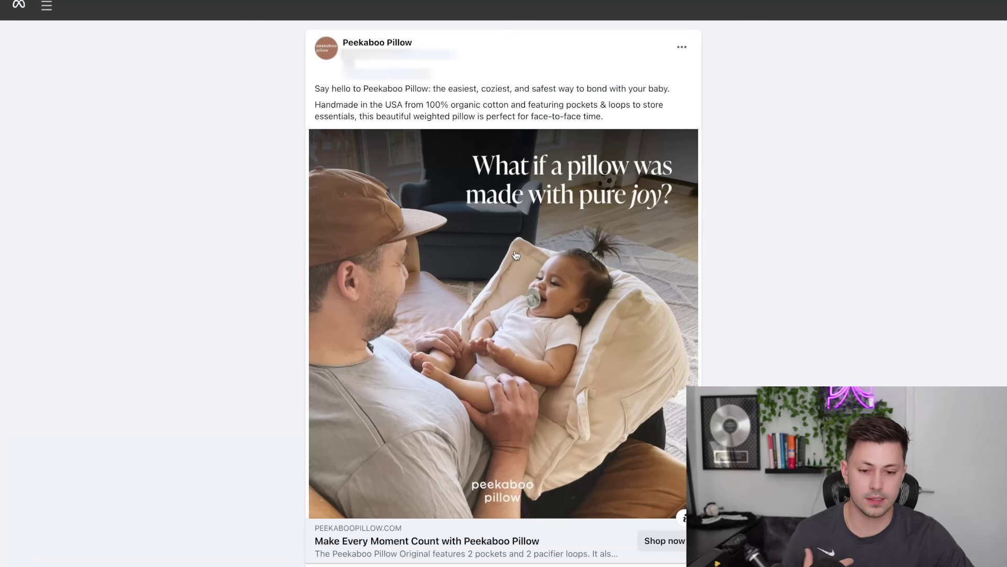
scroll(516, 256, "down", 1)
scroll(516, 256, "down", 1)
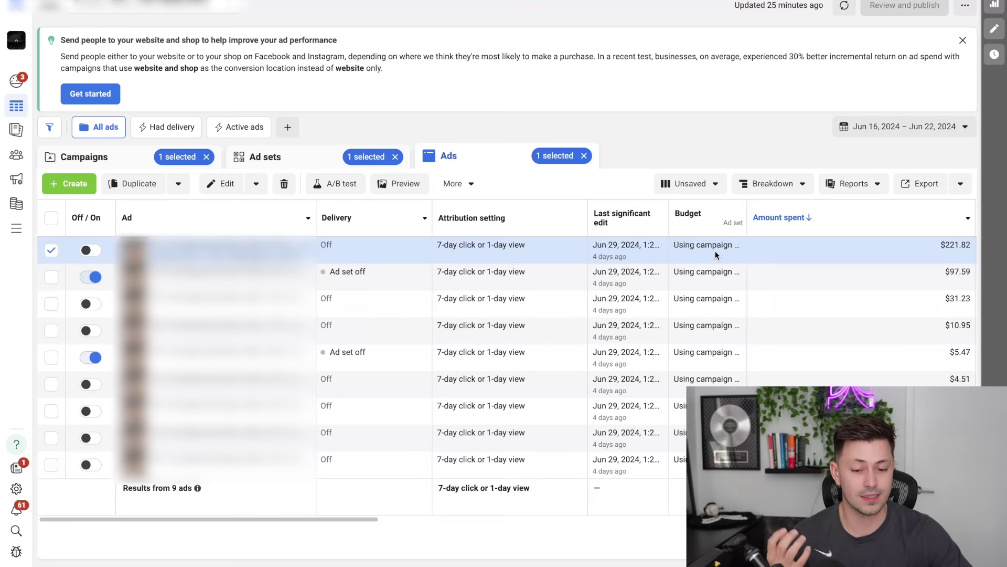
- Preview individual single-image ads from the nine-ad list to compare their creatives, and close the preview
left_click(403, 184)
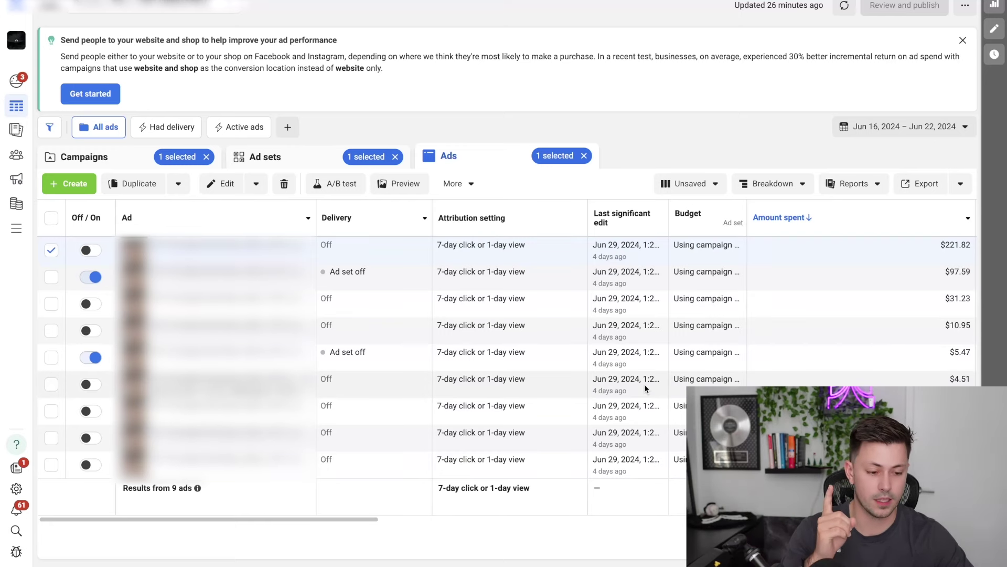
left_click(416, 185)
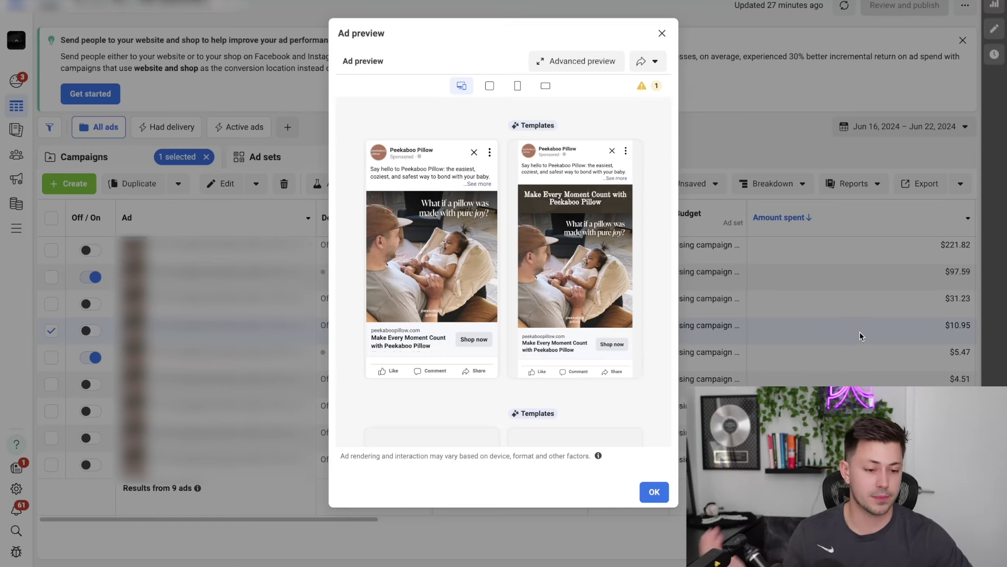
left_click(860, 331)
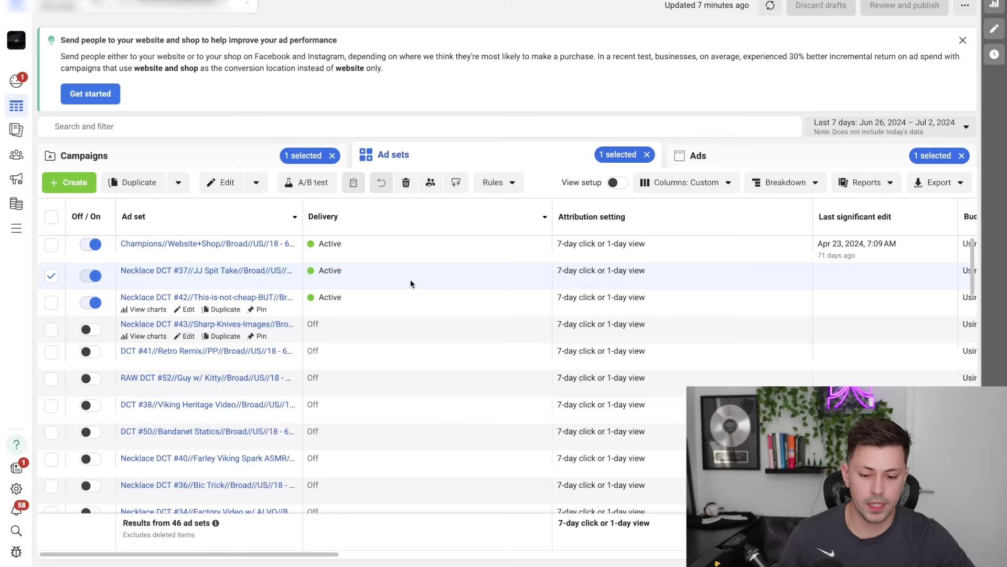
- Duplicate the Necklace DCT #37 JJ Spit Take ad set once into its original campaign, showing existing reactions, comments and shares
mouse_move(216, 285)
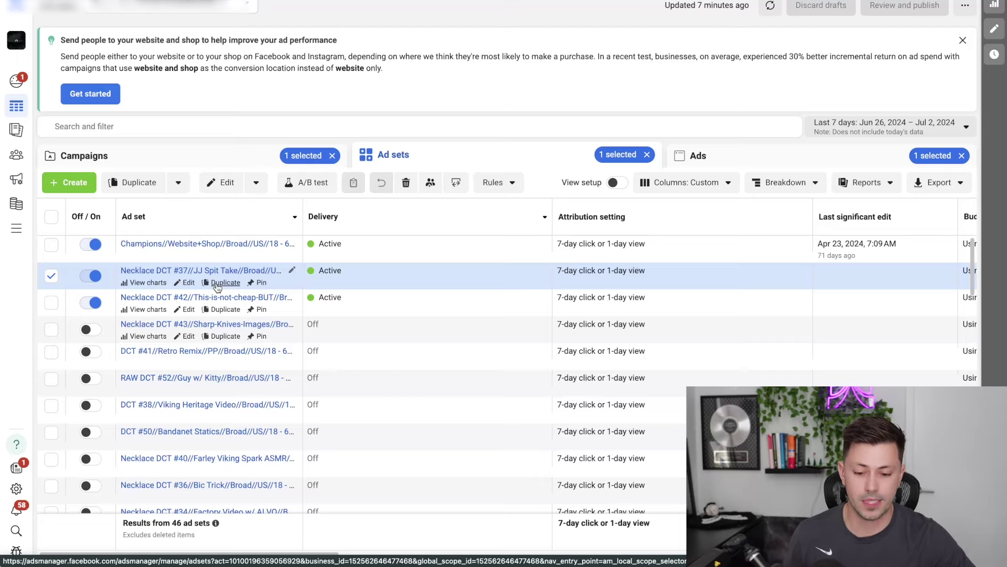
left_click(226, 284)
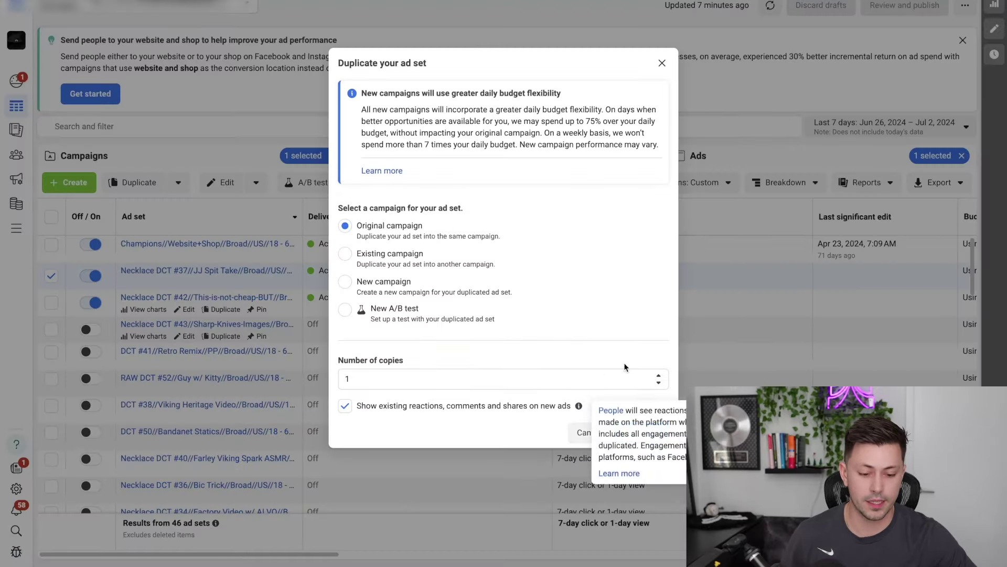
left_click(644, 433)
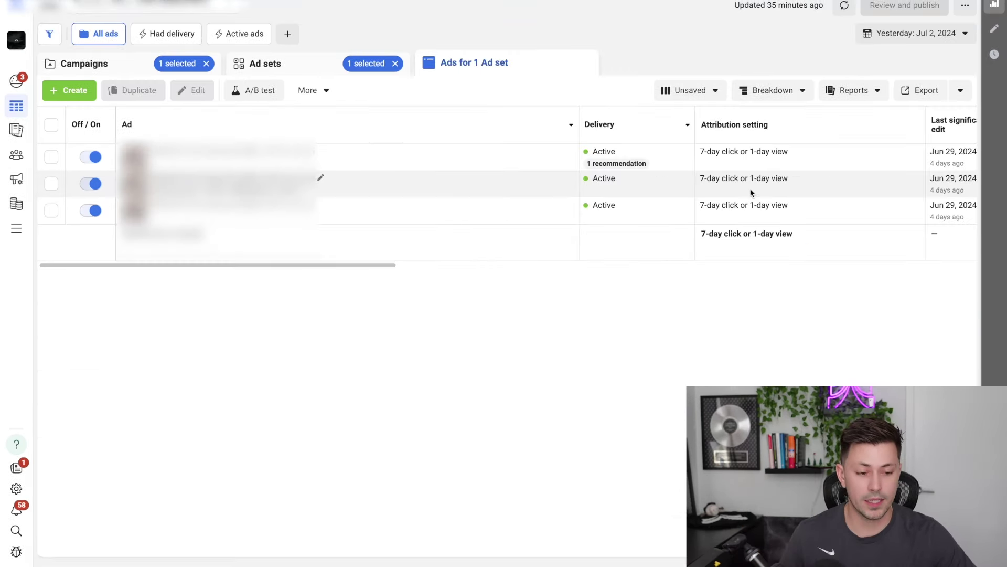
- Examine the performance columns of the ad set's three active ads and the Peekaboo Pillow ad's Facebook post
scroll(750, 192, "right", 3)
scroll(749, 190, "right", 3)
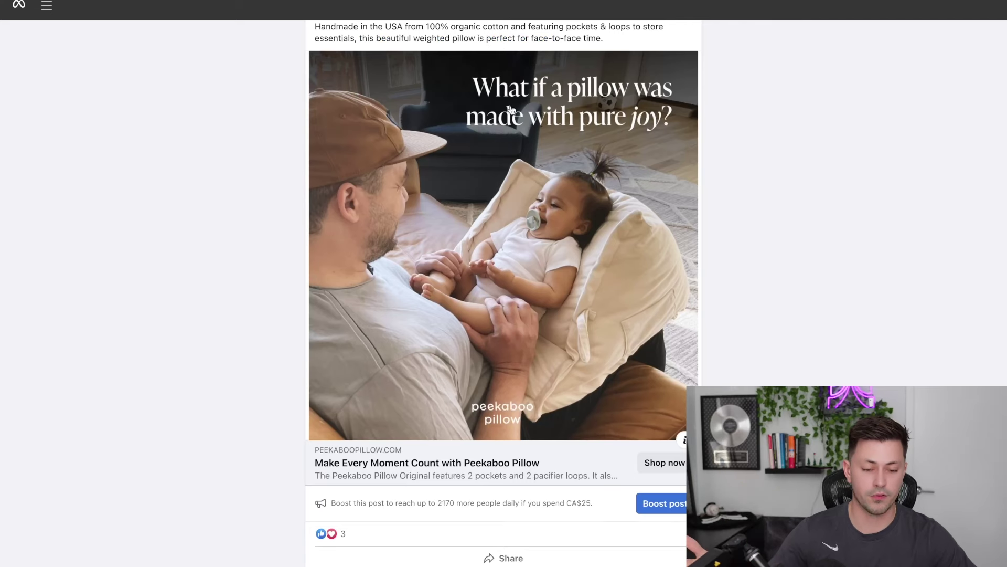
scroll(508, 118, "up", 2)
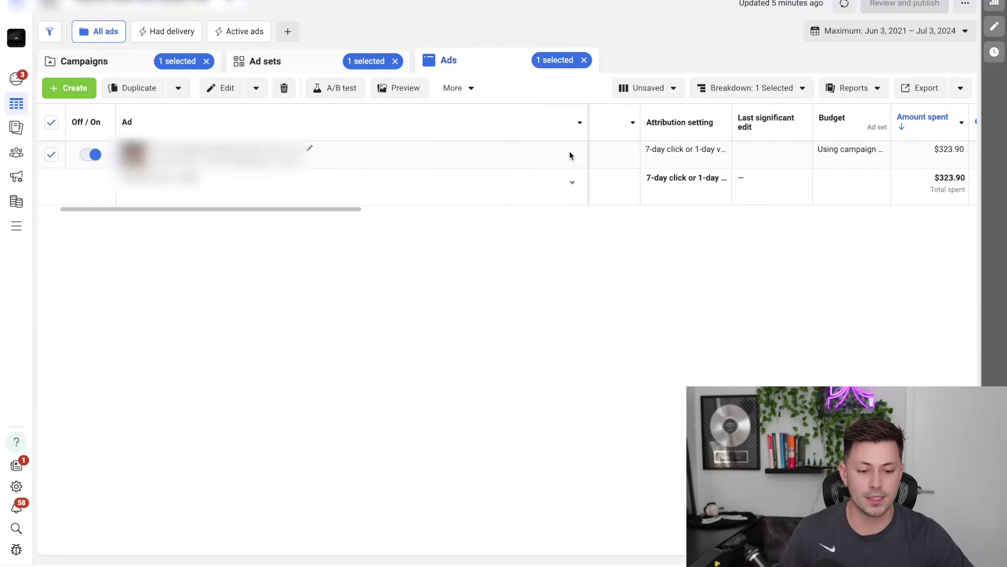
- Preview the multi-image Peekaboo Pillow ad in the all-time report, and close the preview
left_click(398, 88)
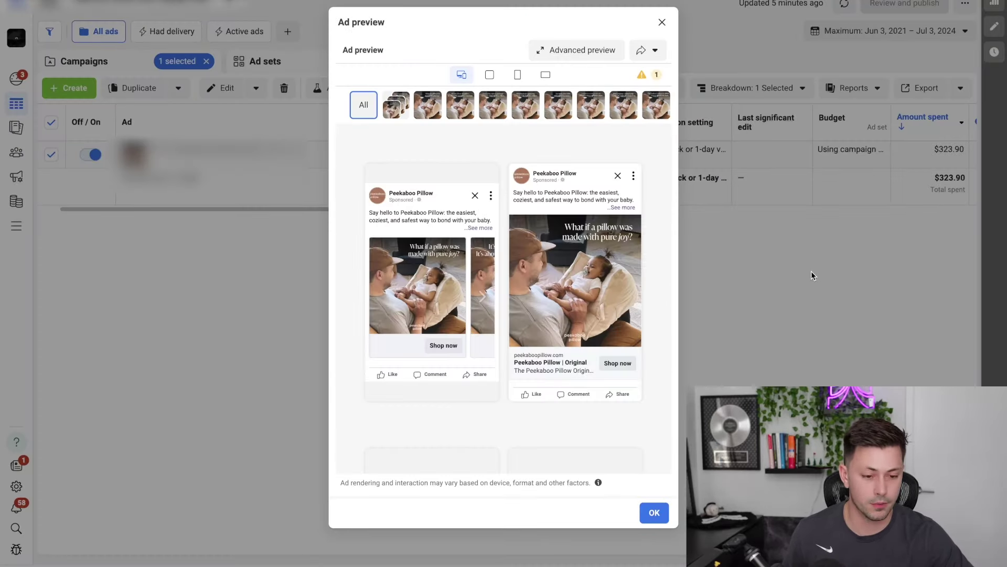
left_click(811, 271)
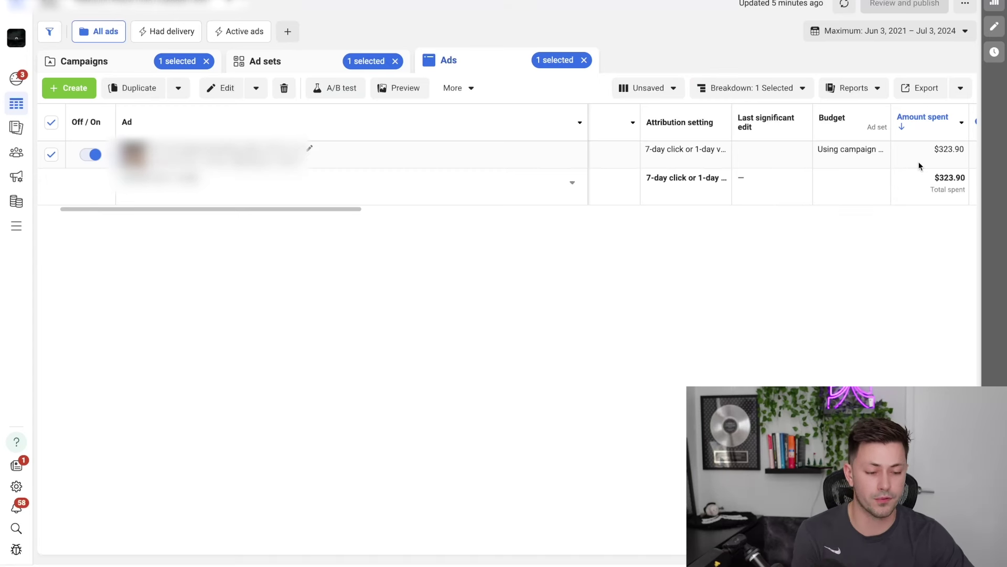